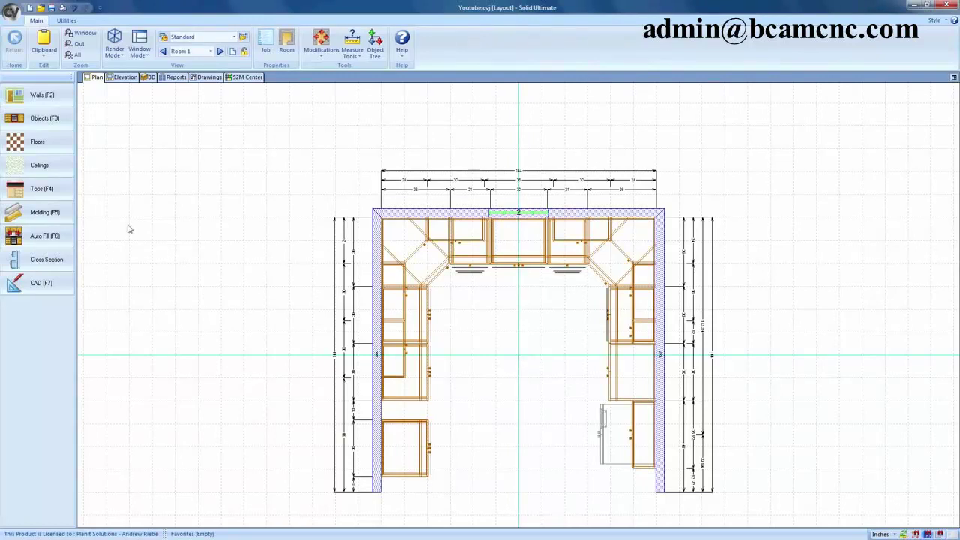
Switch the plan into countertop mode with Tops (F4) in the left panel.
{"action": "left_click", "coordinate": [51, 188]}
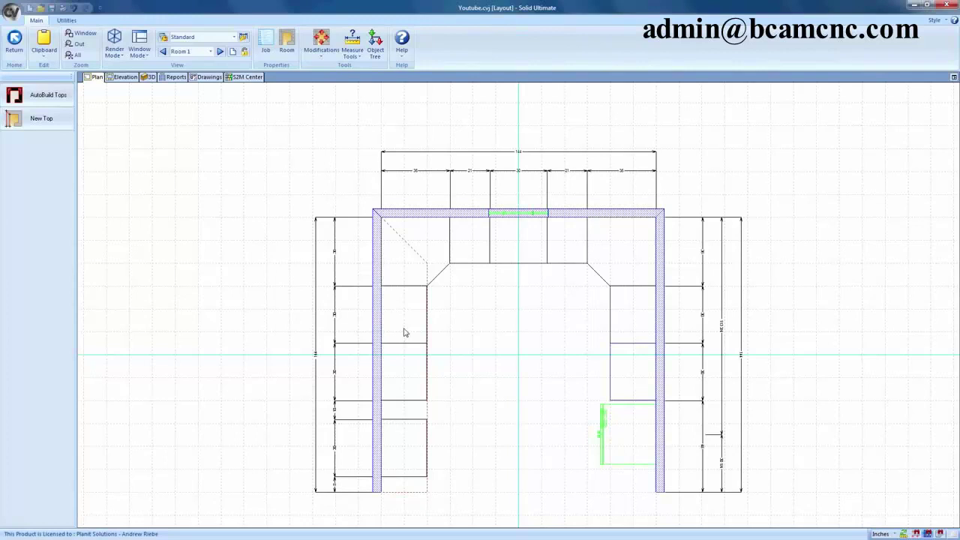
Start a New Top outlined through the back wall corner, corner chamfer, front corner and back to the wall.
{"action": "left_click", "coordinate": [45, 127]}
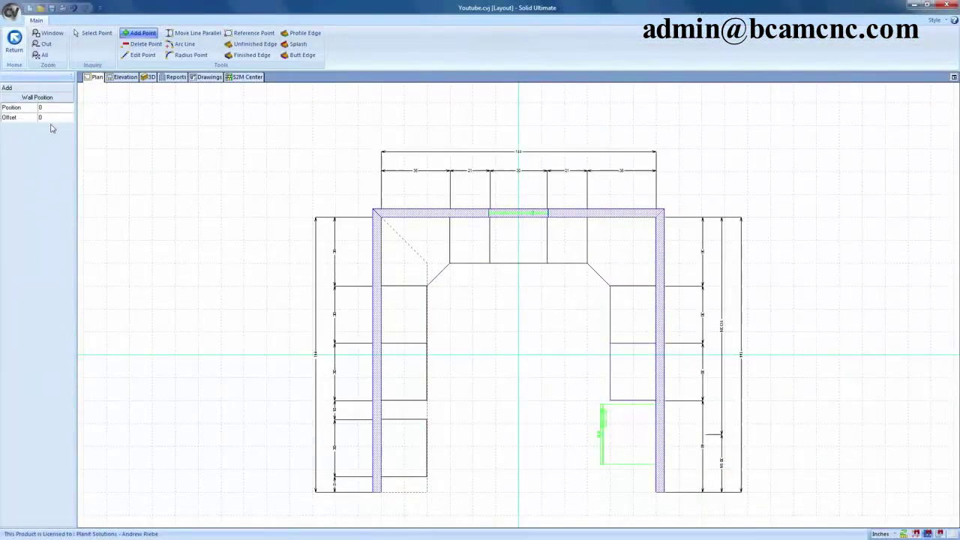
{"action": "left_click", "coordinate": [381, 217]}
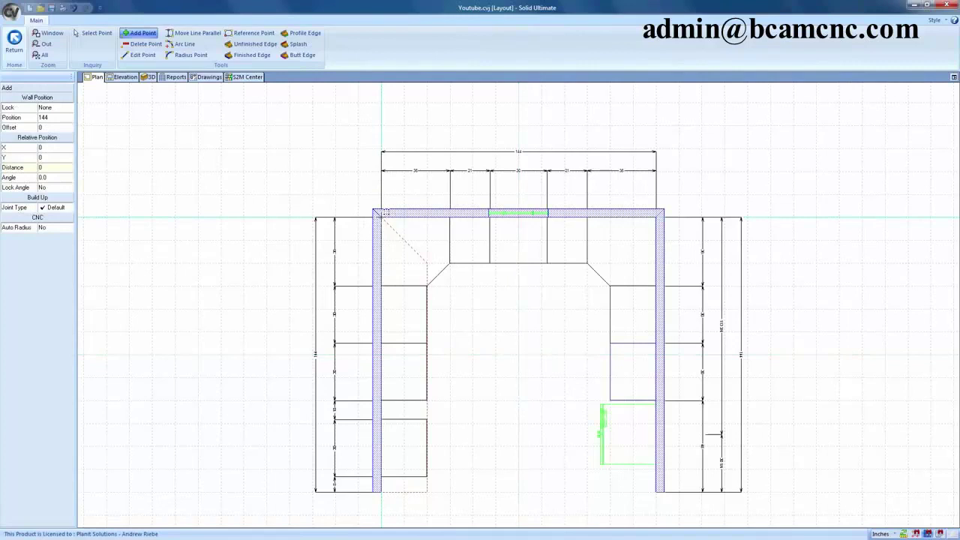
{"action": "left_click", "coordinate": [451, 285]}
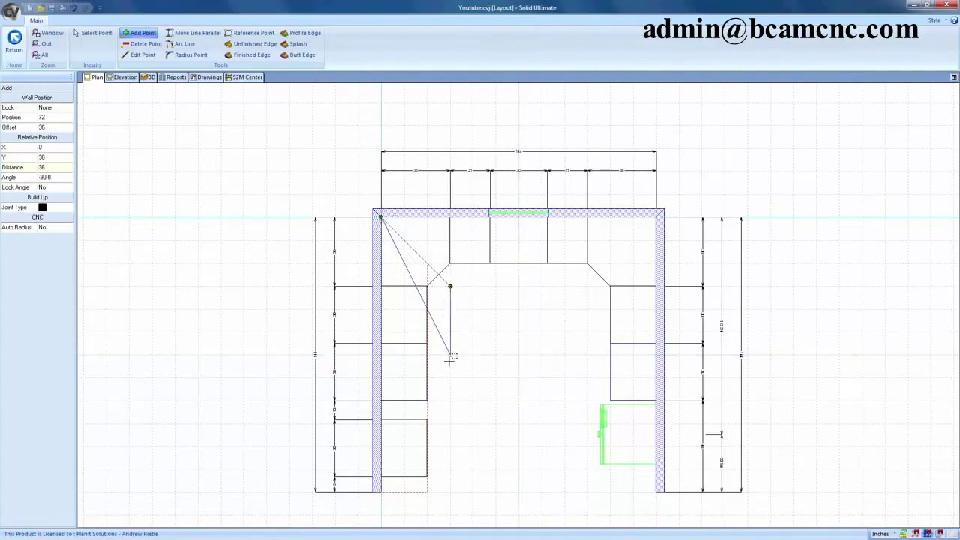
{"action": "left_click", "coordinate": [450, 400]}
{"action": "left_click", "coordinate": [387, 397]}
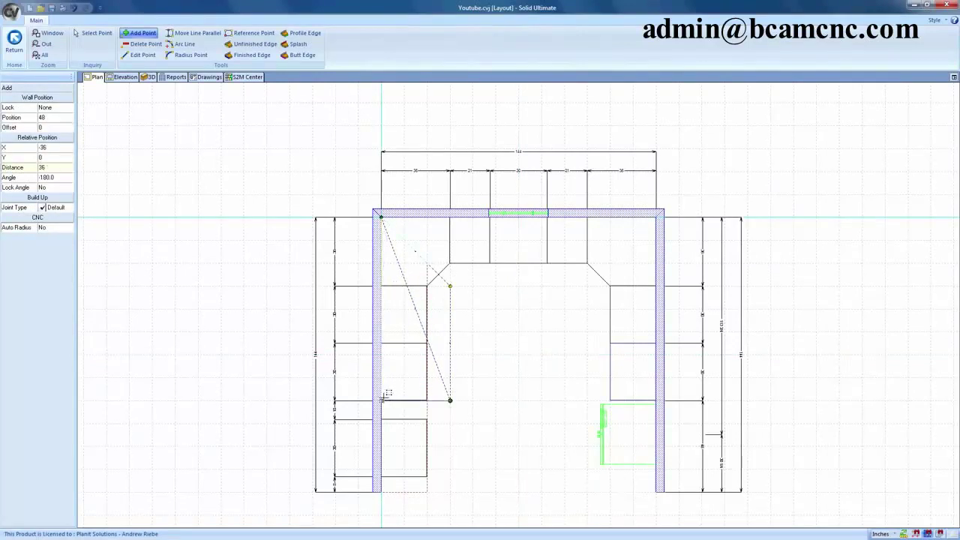
{"action": "left_click", "coordinate": [394, 387]}
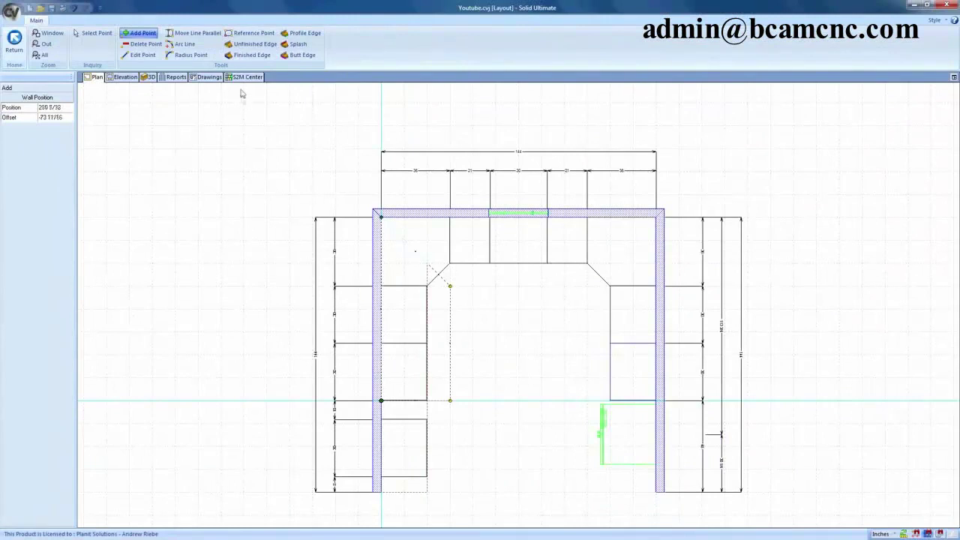
Mark the front edge finished, the wall side as splash, and the diagonal corner edge as butt.
{"action": "left_click", "coordinate": [250, 55]}
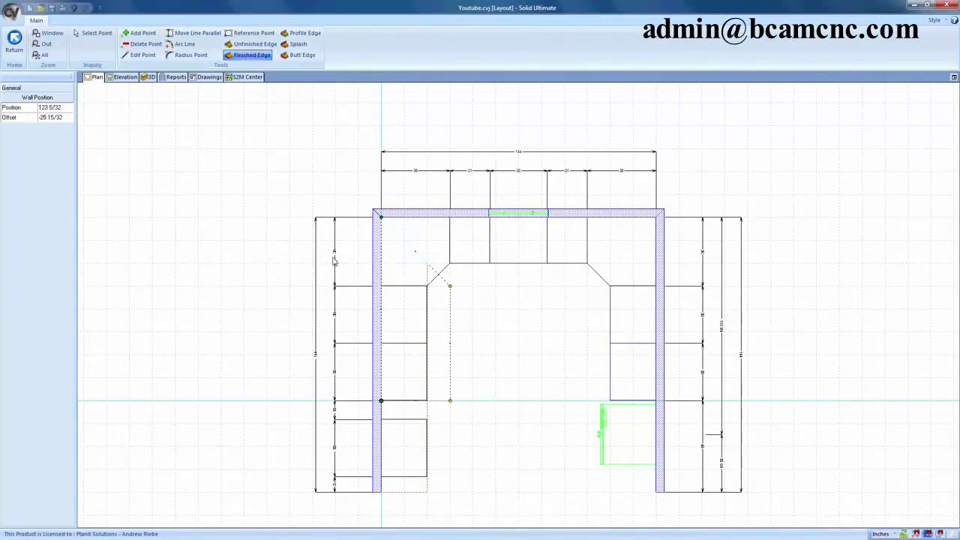
{"action": "left_click", "coordinate": [451, 350]}
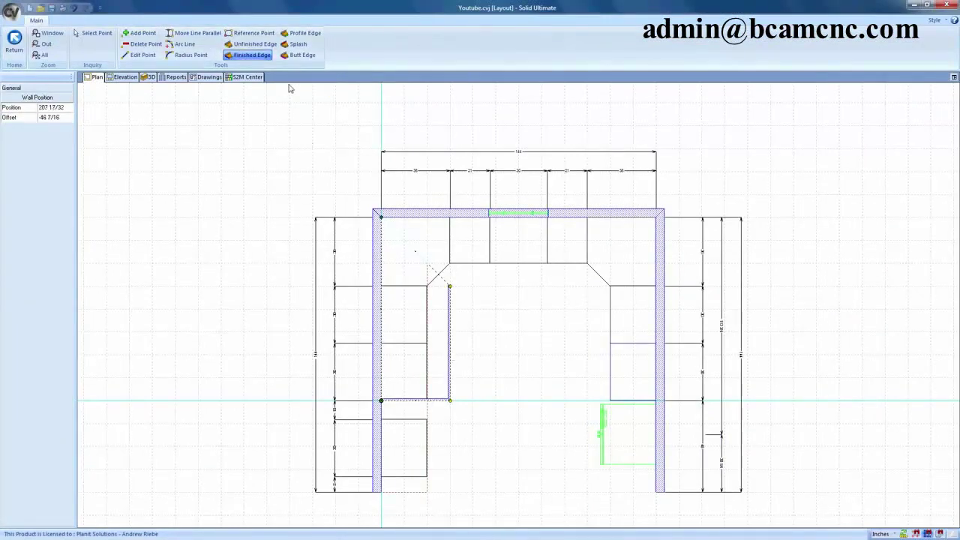
{"action": "left_click", "coordinate": [298, 43]}
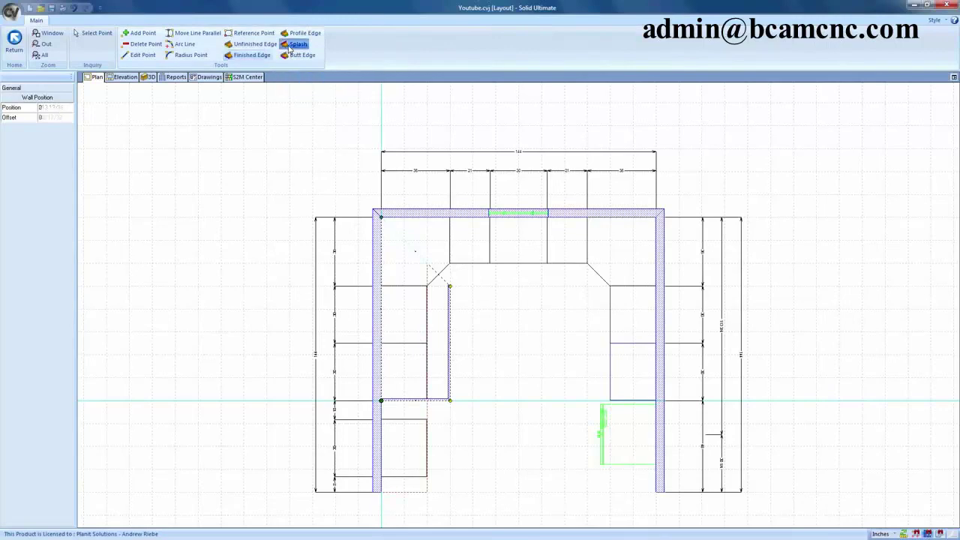
{"action": "left_click", "coordinate": [381, 324]}
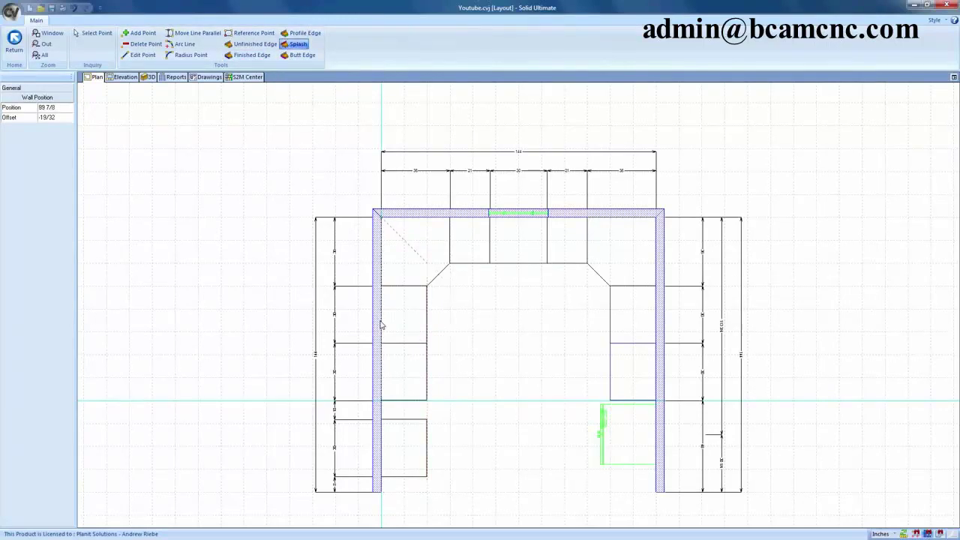
{"action": "left_click", "coordinate": [298, 55]}
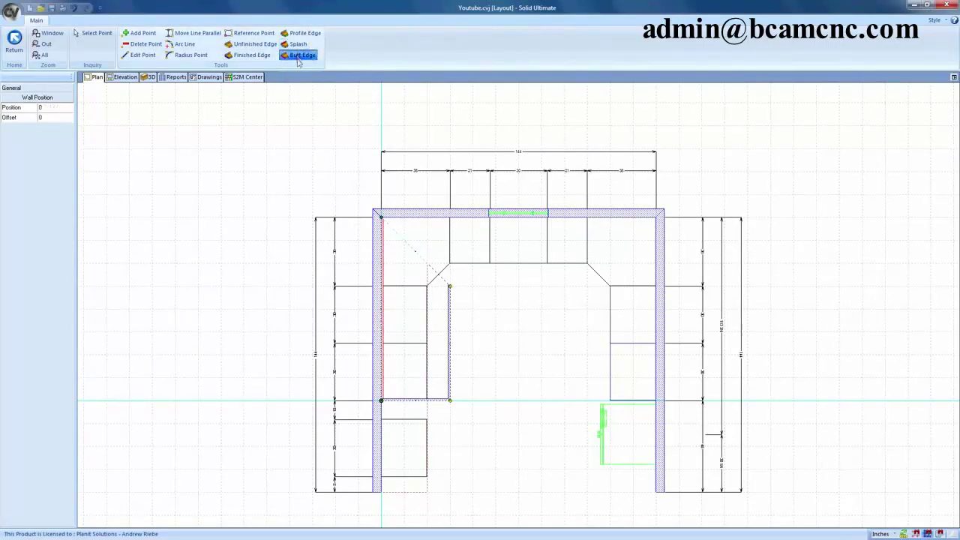
{"action": "left_click", "coordinate": [424, 262]}
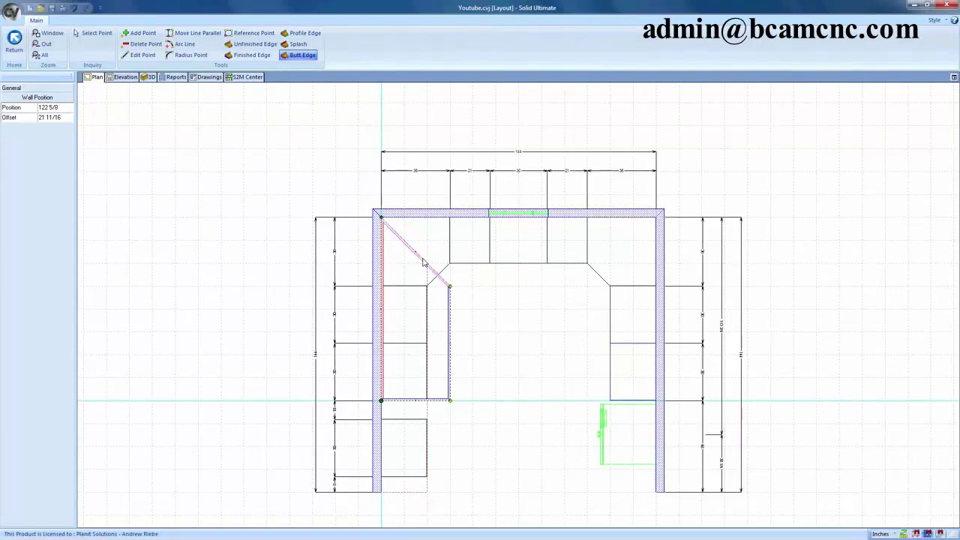
Leave the shape editor and answer Yes to save the new left corner top.
{"action": "left_click", "coordinate": [13, 42]}
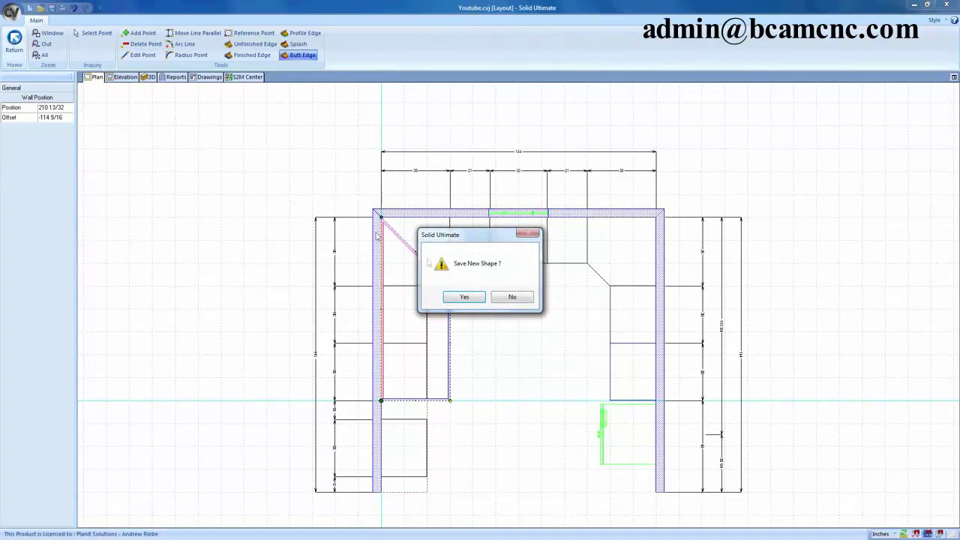
{"action": "left_click", "coordinate": [477, 297]}
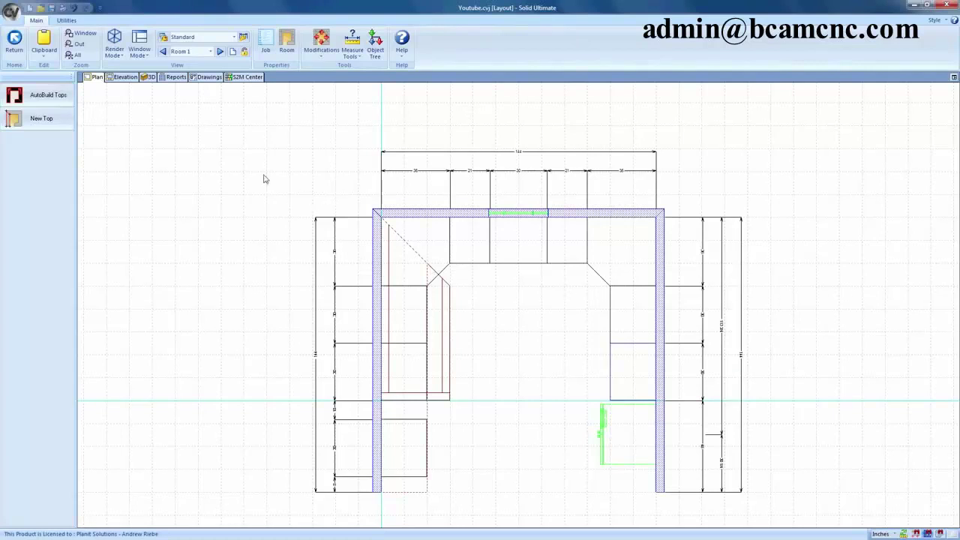
{"action": "left_click", "coordinate": [149, 77]}
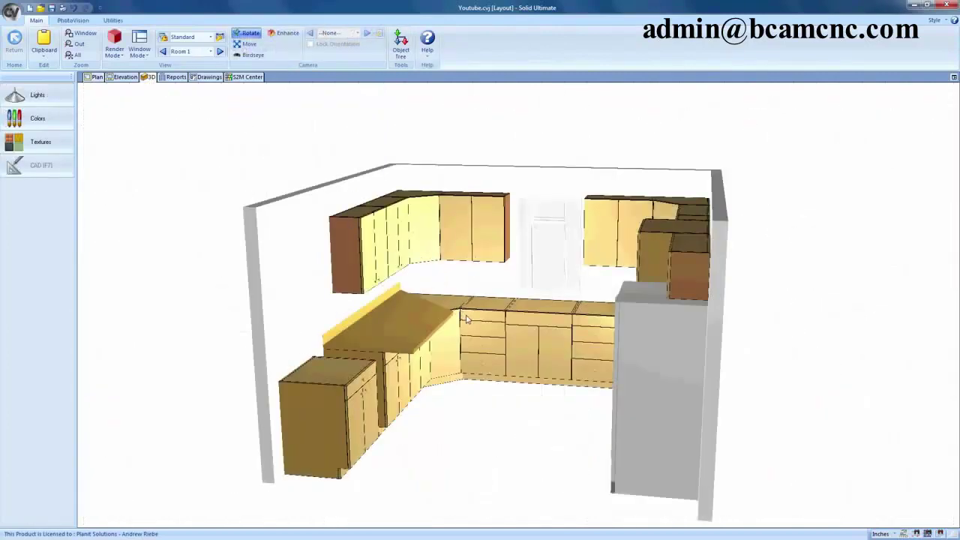
{"action": "left_click_drag", "start_coordinate": [466, 320], "coordinate": [407, 342]}
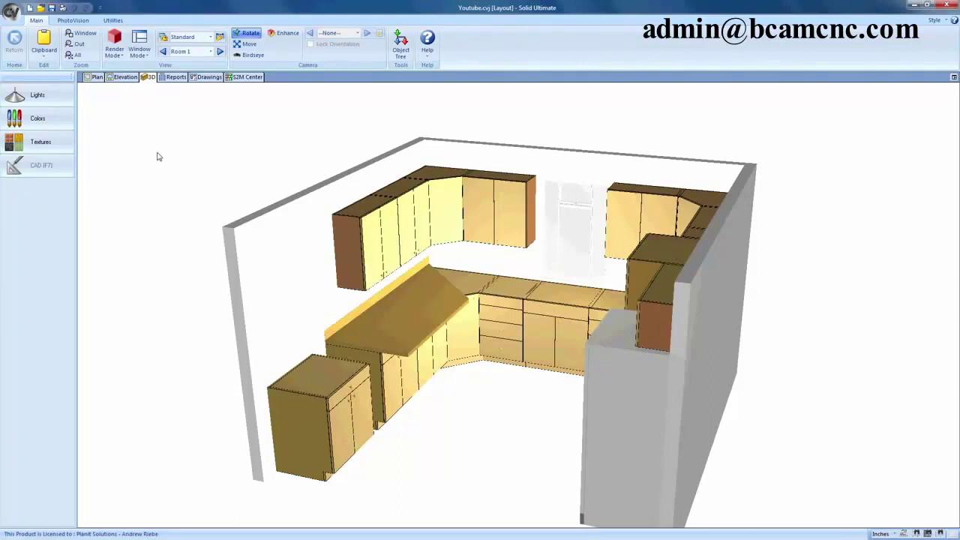
{"action": "left_click", "coordinate": [96, 77]}
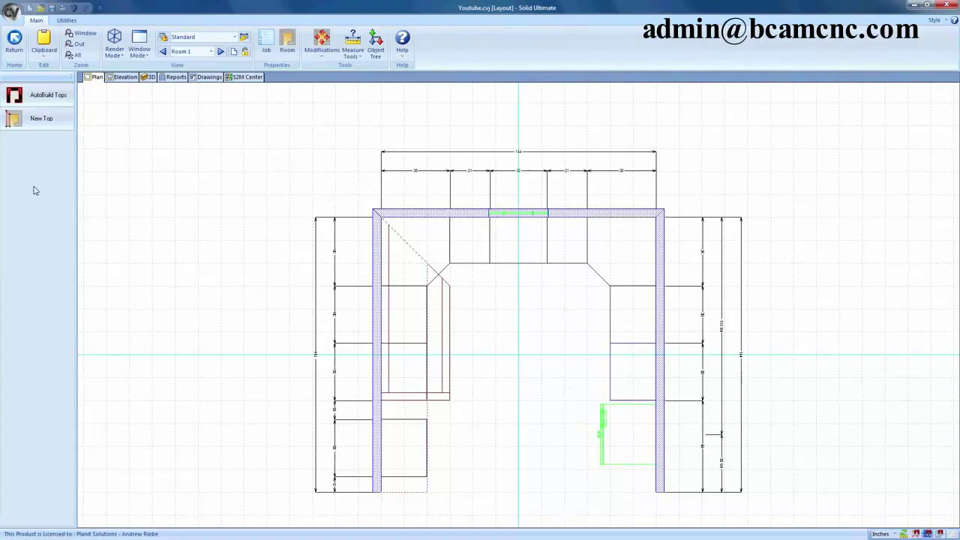
Run AutoBuild Tops with Entire Room selected in the Auto Build dialog.
{"action": "left_click", "coordinate": [40, 101]}
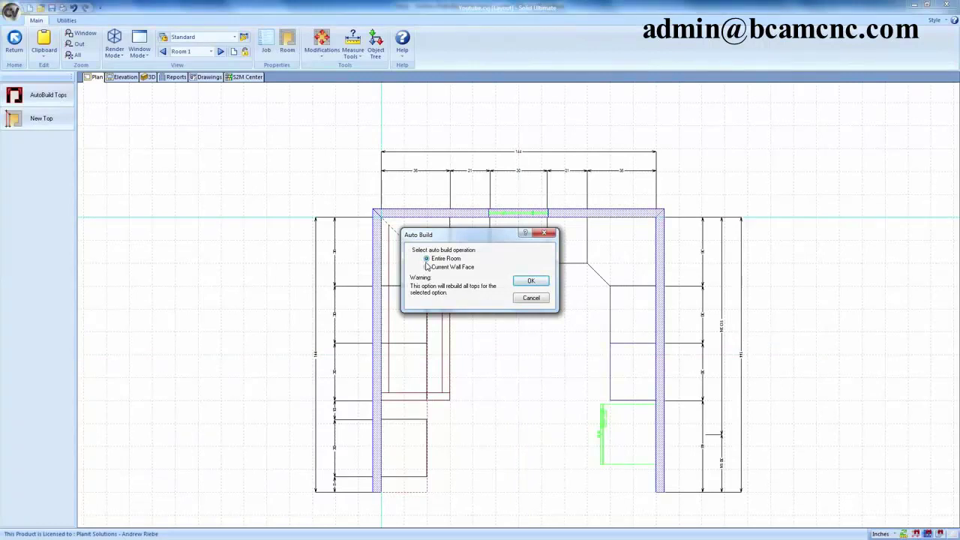
{"action": "left_click", "coordinate": [427, 268]}
Confirm auto-building tops for the entire room and view the kitchen in 3D.
{"action": "left_click", "coordinate": [527, 281]}
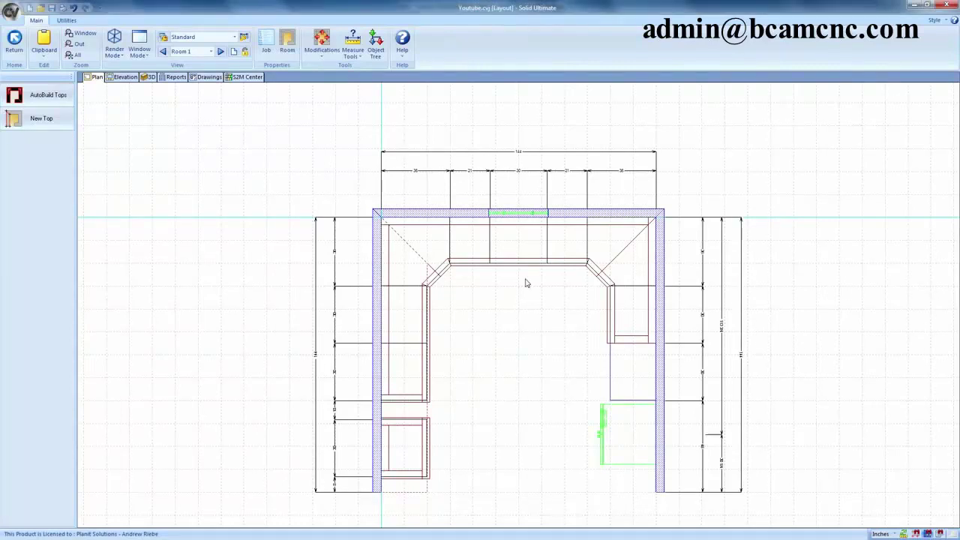
{"action": "left_click", "coordinate": [150, 78]}
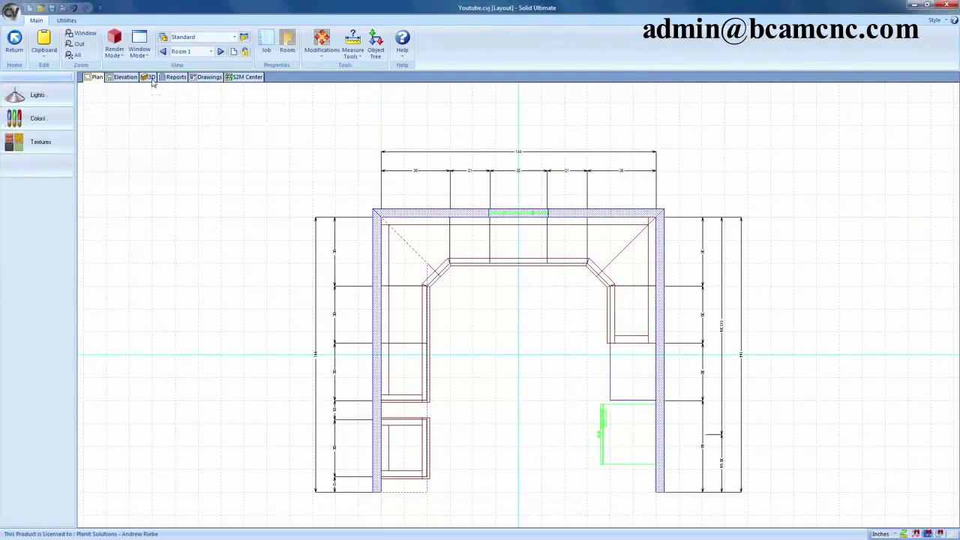